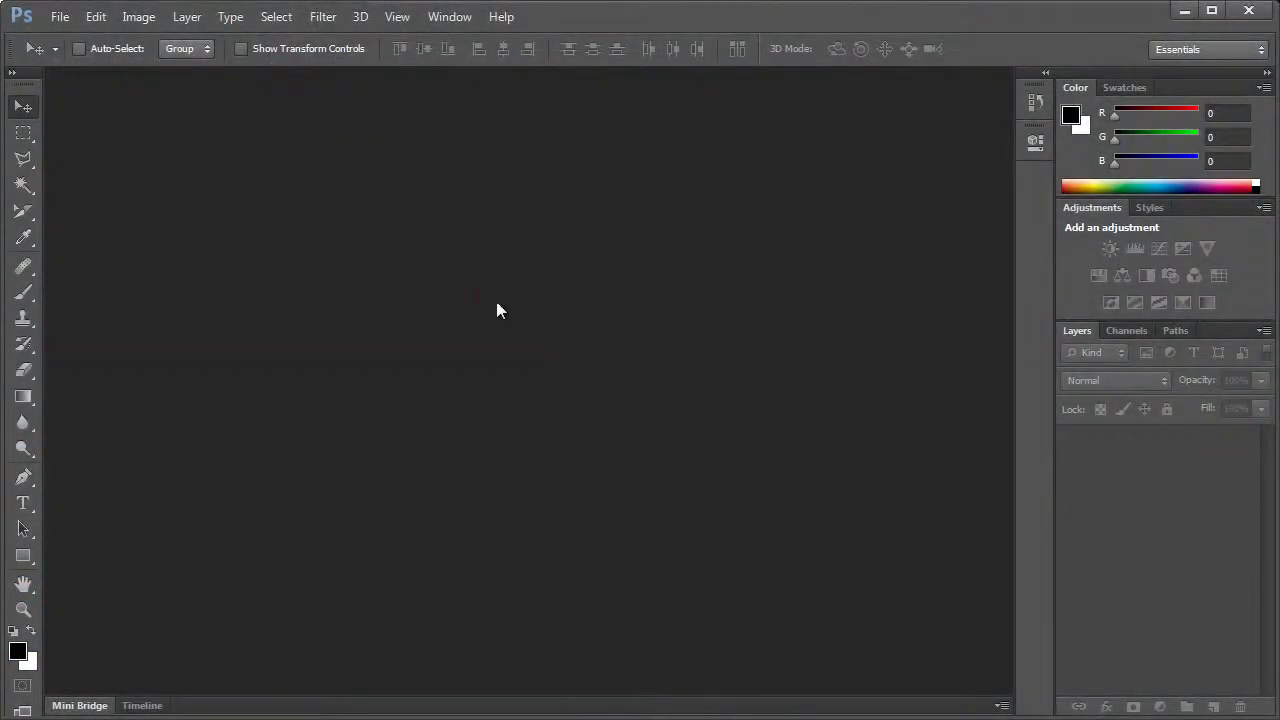
Open image 06 from the 포토샵Sample folder through the Open dialog
{"action": "double_click", "coordinate": [491, 297]}
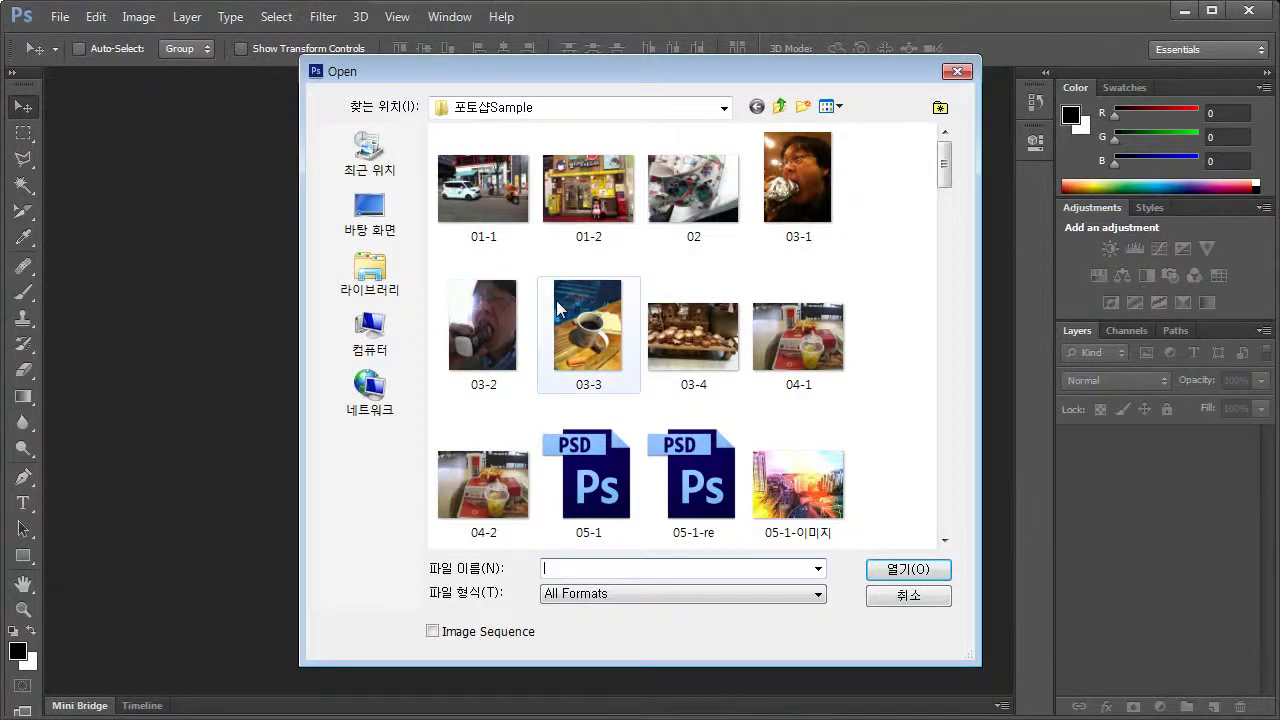
{"action": "scroll", "coordinate": [866, 392], "scroll_direction": "down", "scroll_amount": 3}
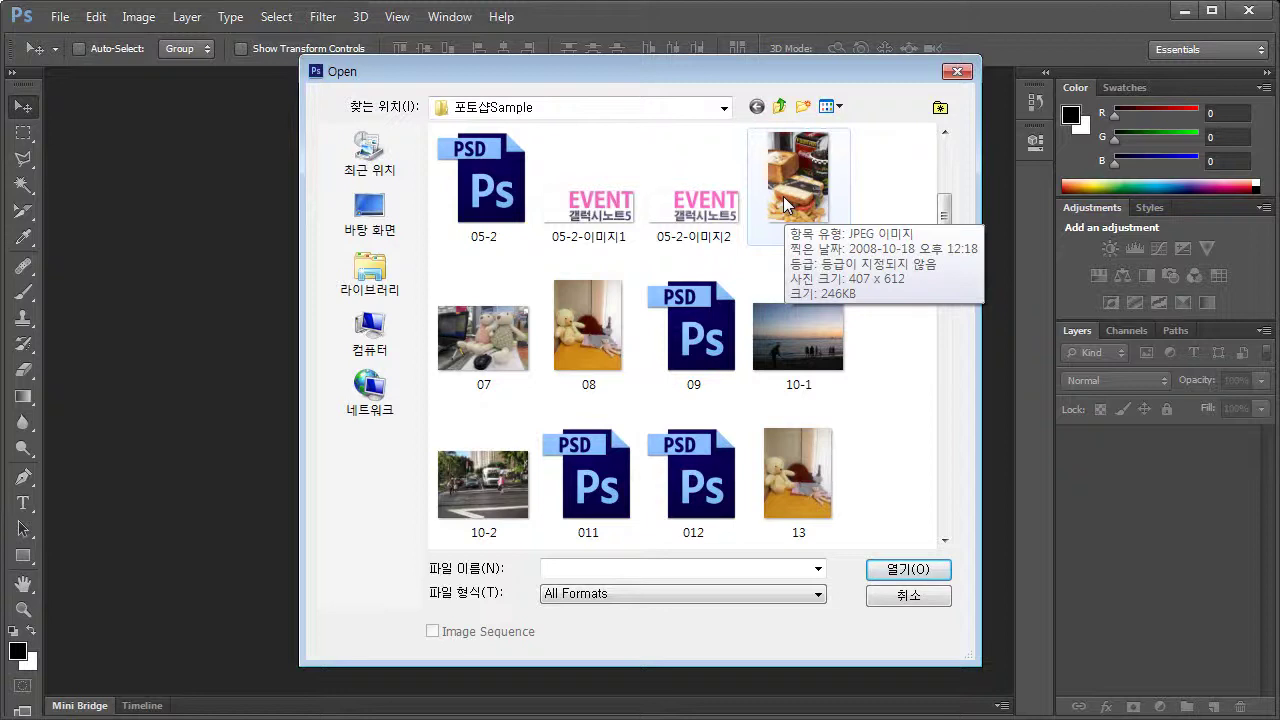
{"action": "left_click", "coordinate": [785, 205]}
{"action": "left_click", "coordinate": [905, 569]}
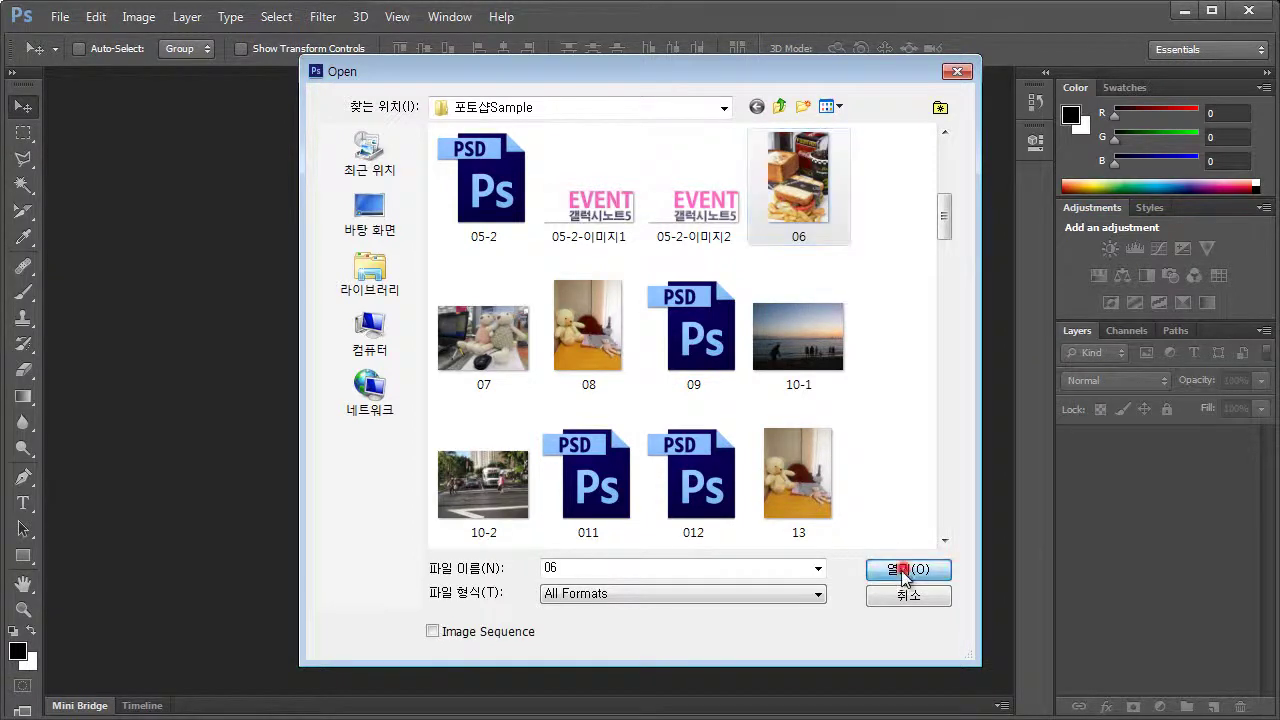
Open Save for Web in 4-Up view and inspect the original, 256-colour and 128-colour GIF panes
{"action": "left_click", "coordinate": [60, 17]}
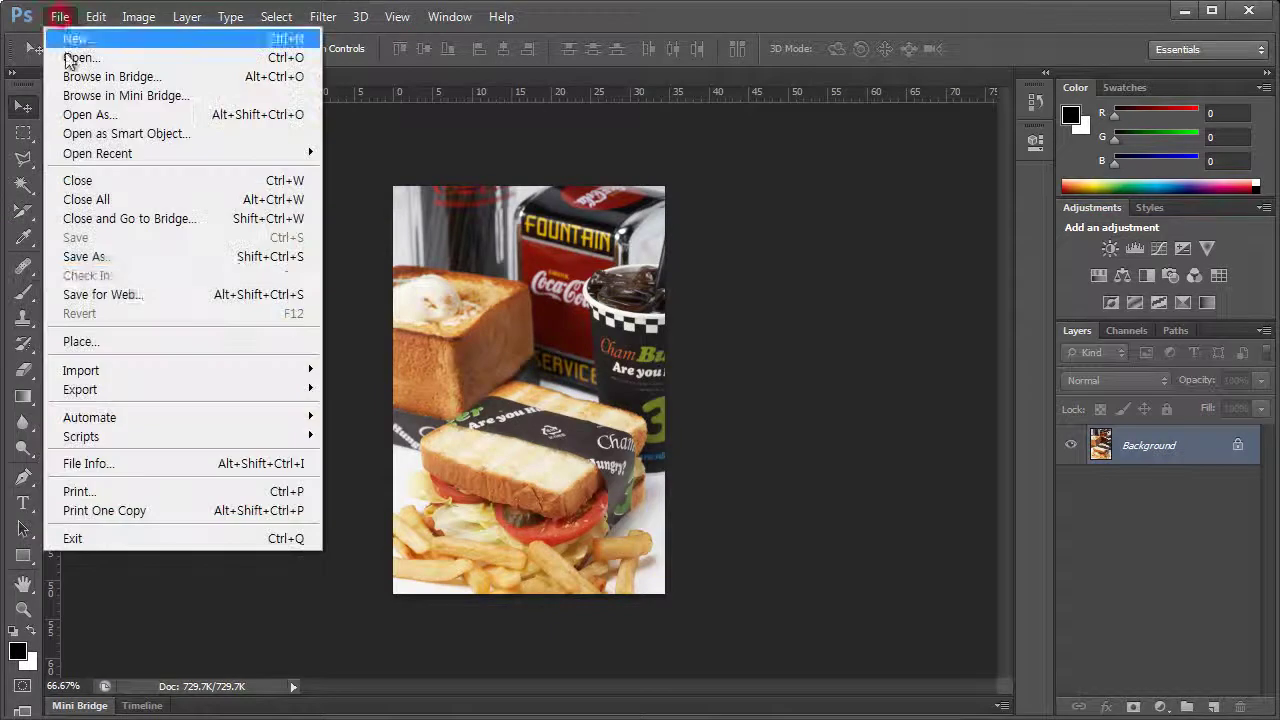
{"action": "left_click", "coordinate": [143, 295]}
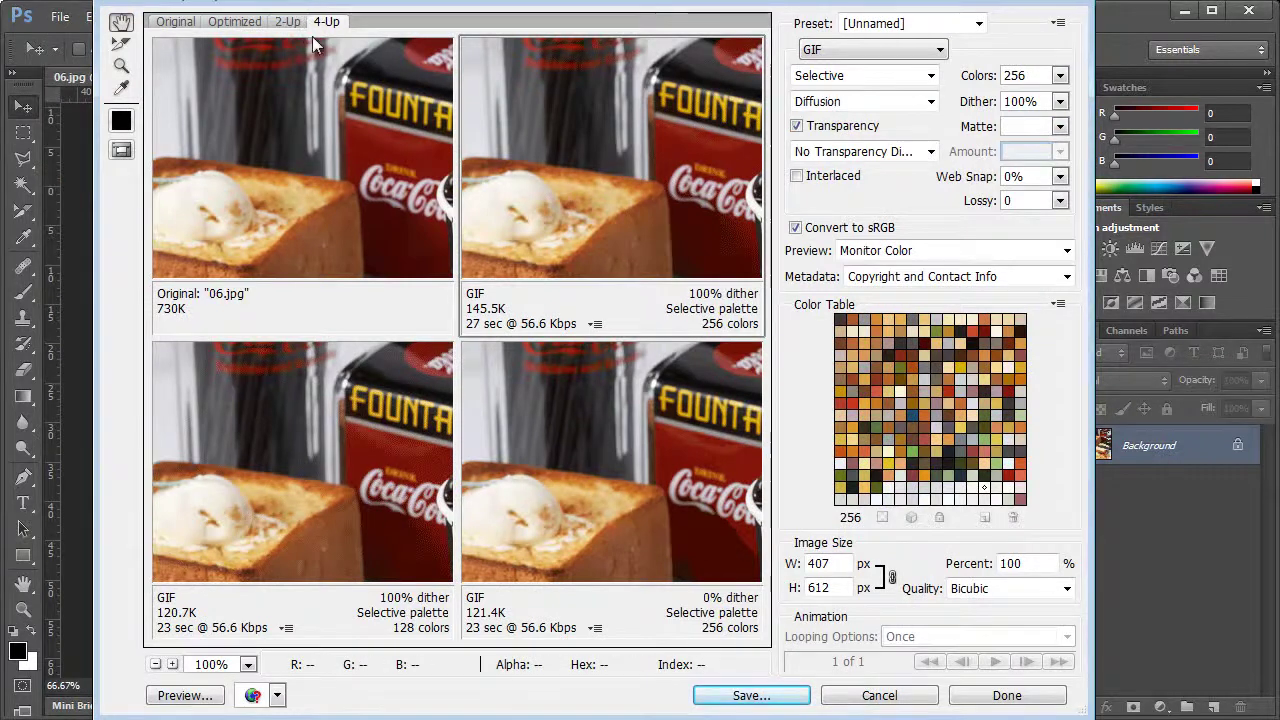
{"action": "left_click_drag", "start_coordinate": [345, 2], "coordinate": [350, 8]}
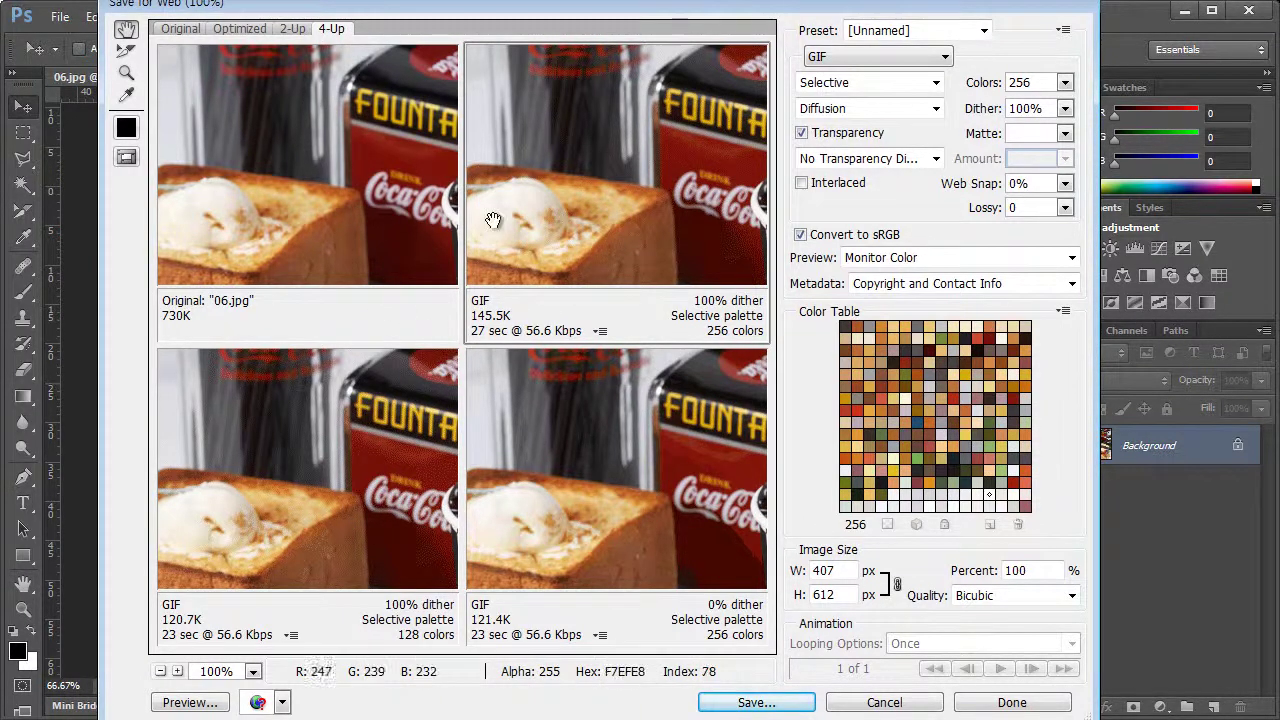
{"action": "left_click", "coordinate": [289, 225]}
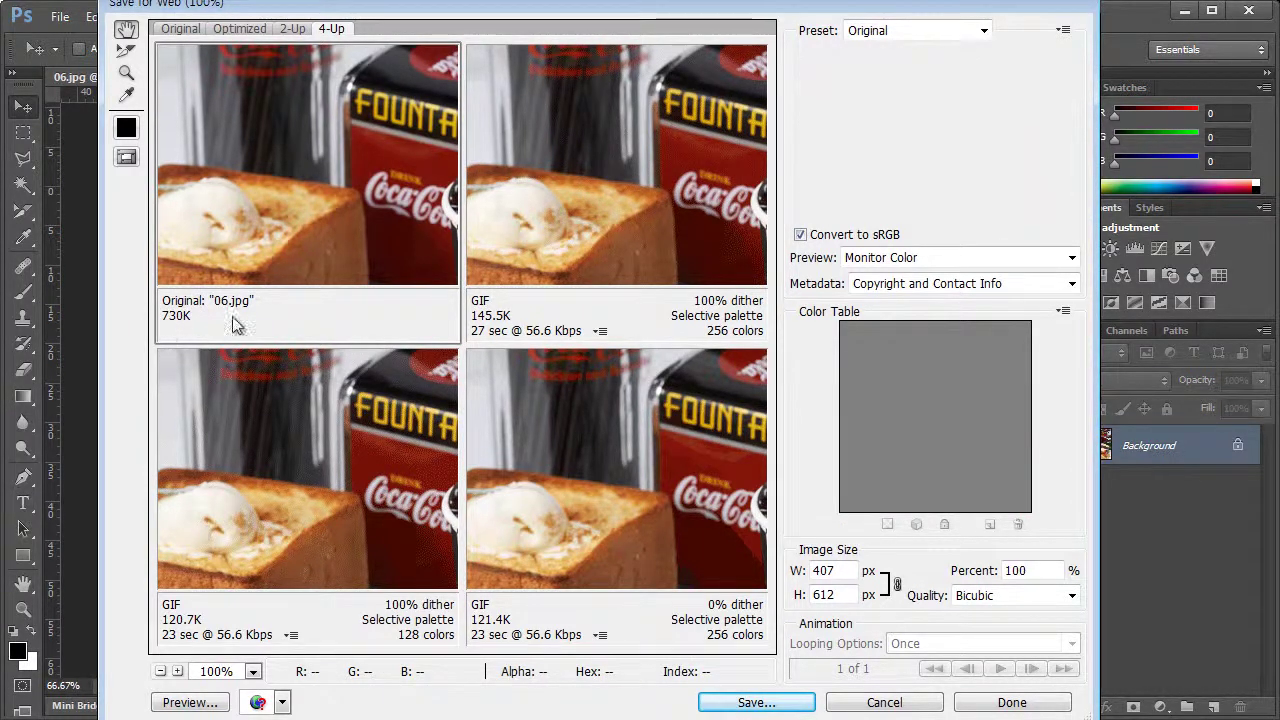
{"action": "left_click", "coordinate": [600, 215]}
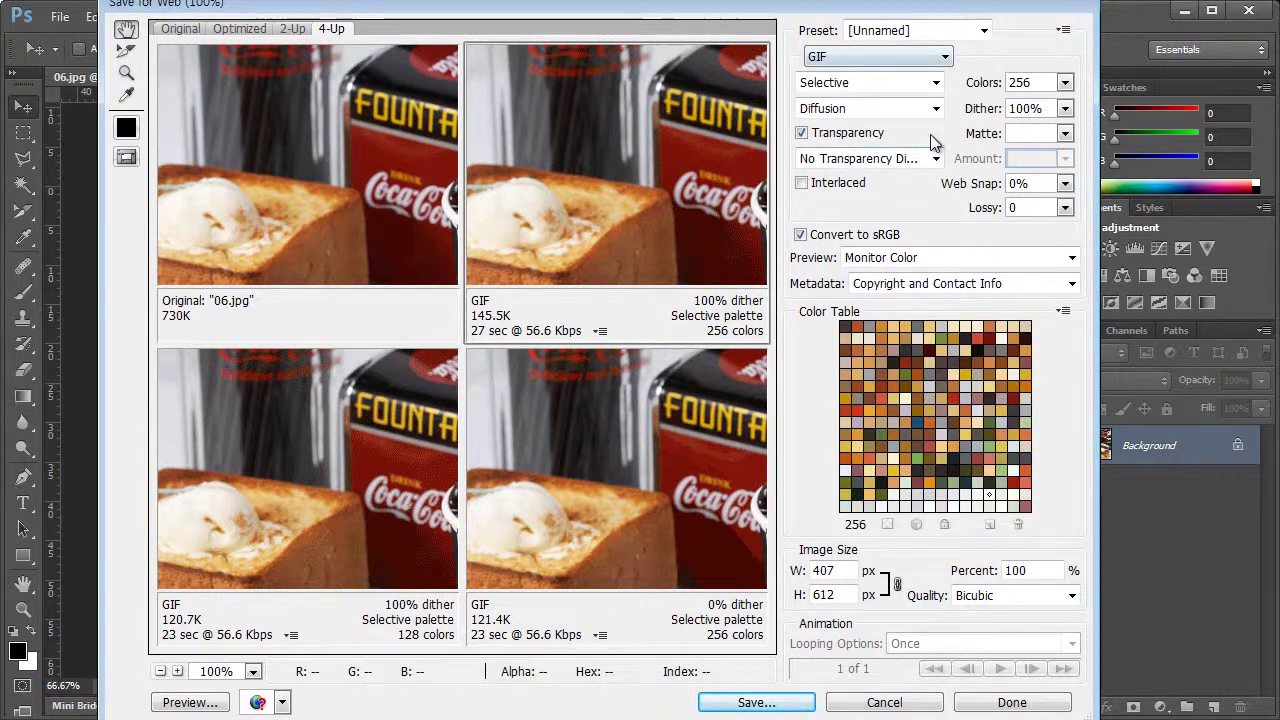
{"action": "left_click", "coordinate": [263, 455]}
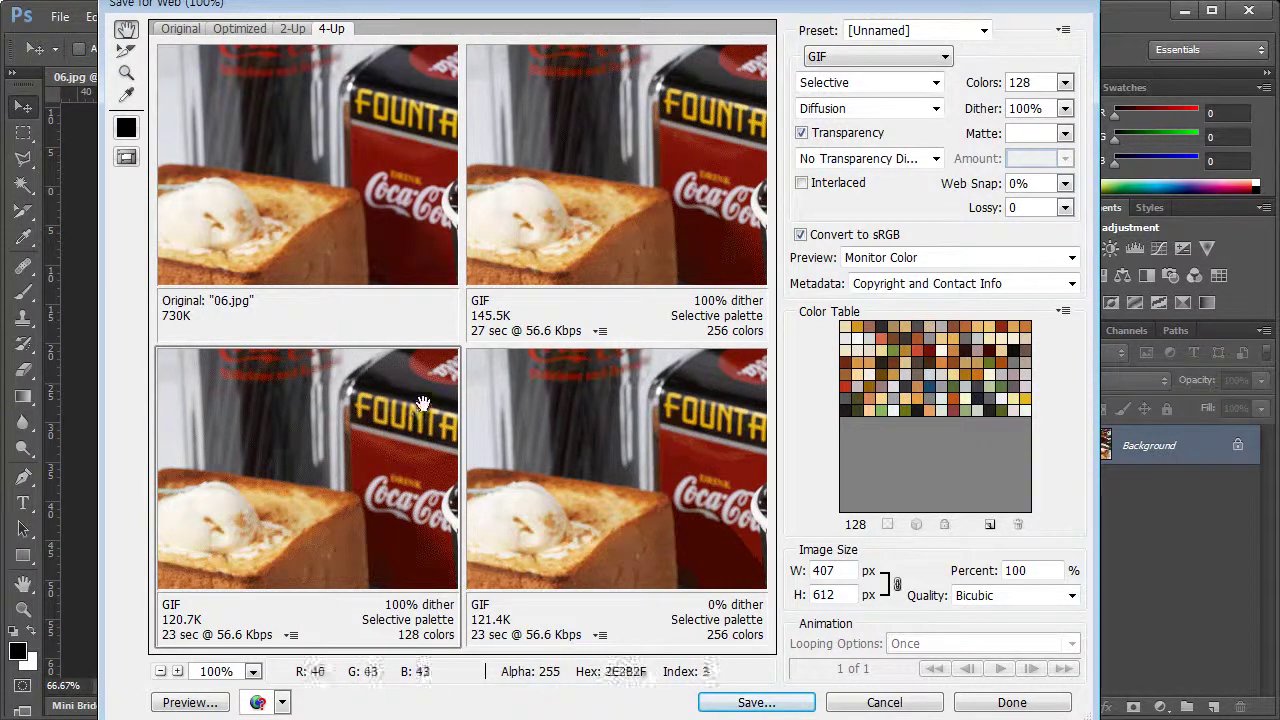
Pan the four previews to the FOUNTAIN sign and Coca-Cola lettering, then zoom to 200%
{"action": "left_click", "coordinate": [405, 115]}
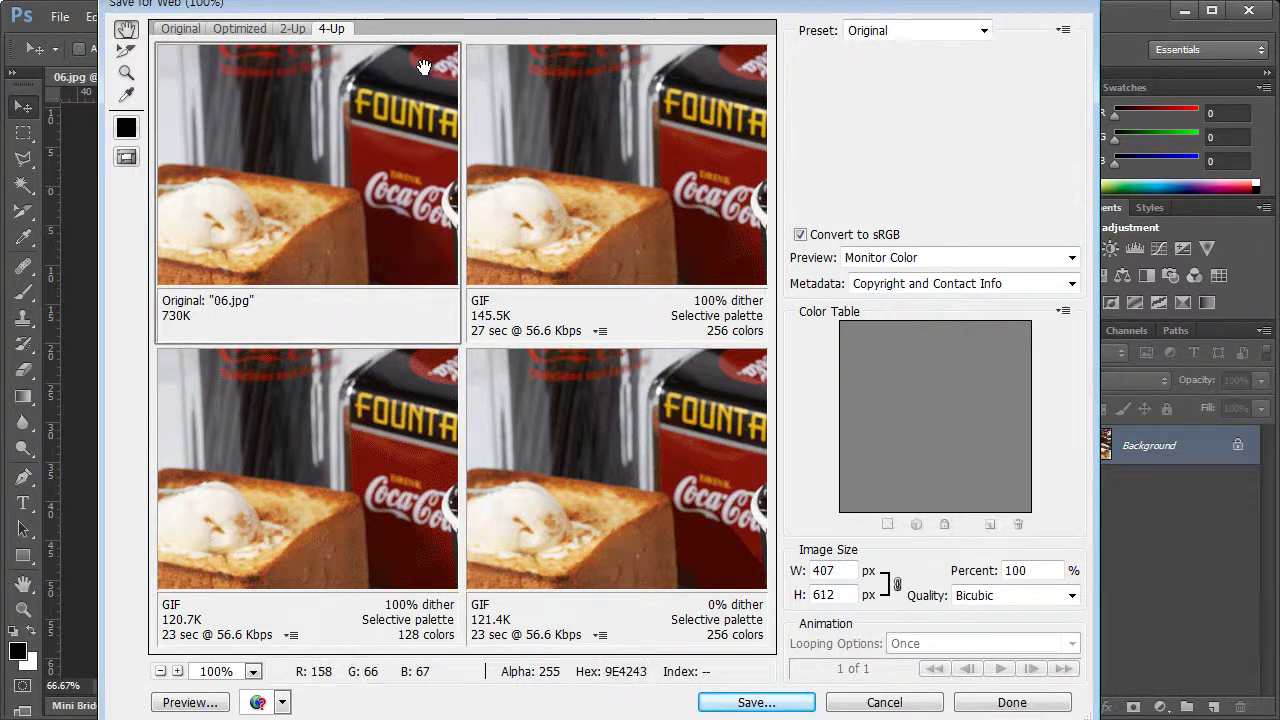
{"action": "left_click", "coordinate": [400, 462]}
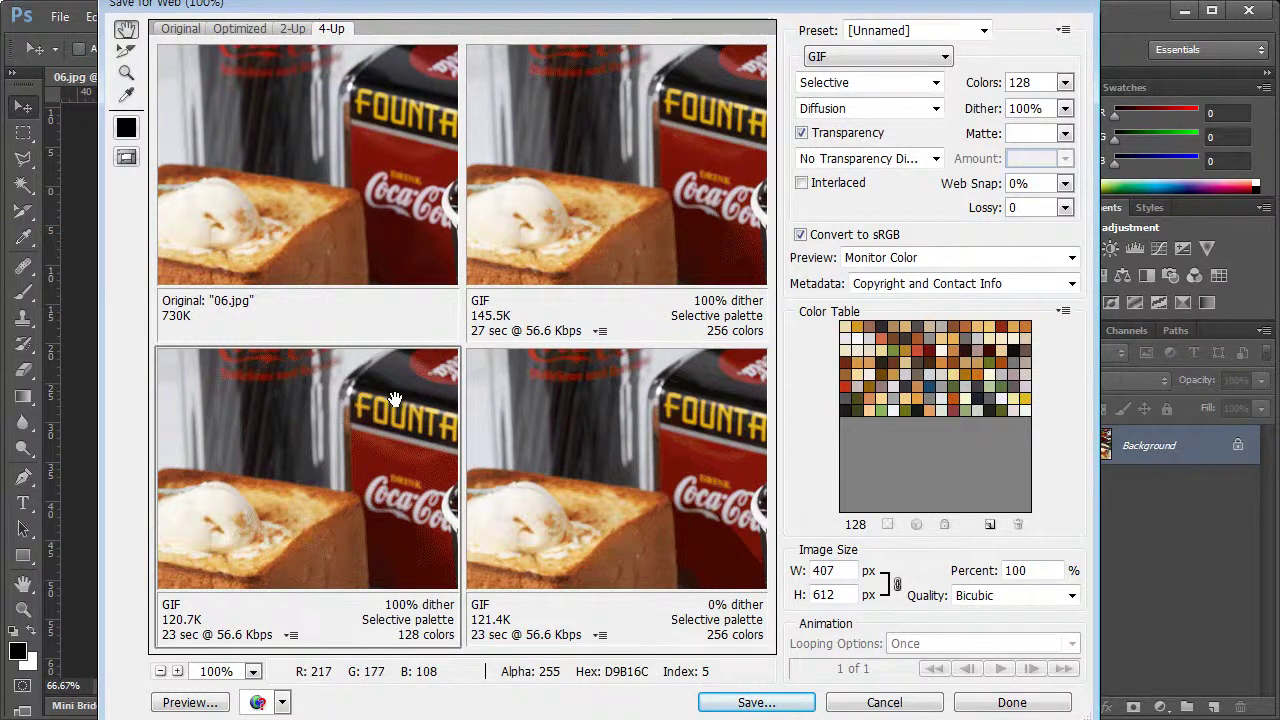
{"action": "left_click_drag", "start_coordinate": [424, 383], "coordinate": [313, 405]}
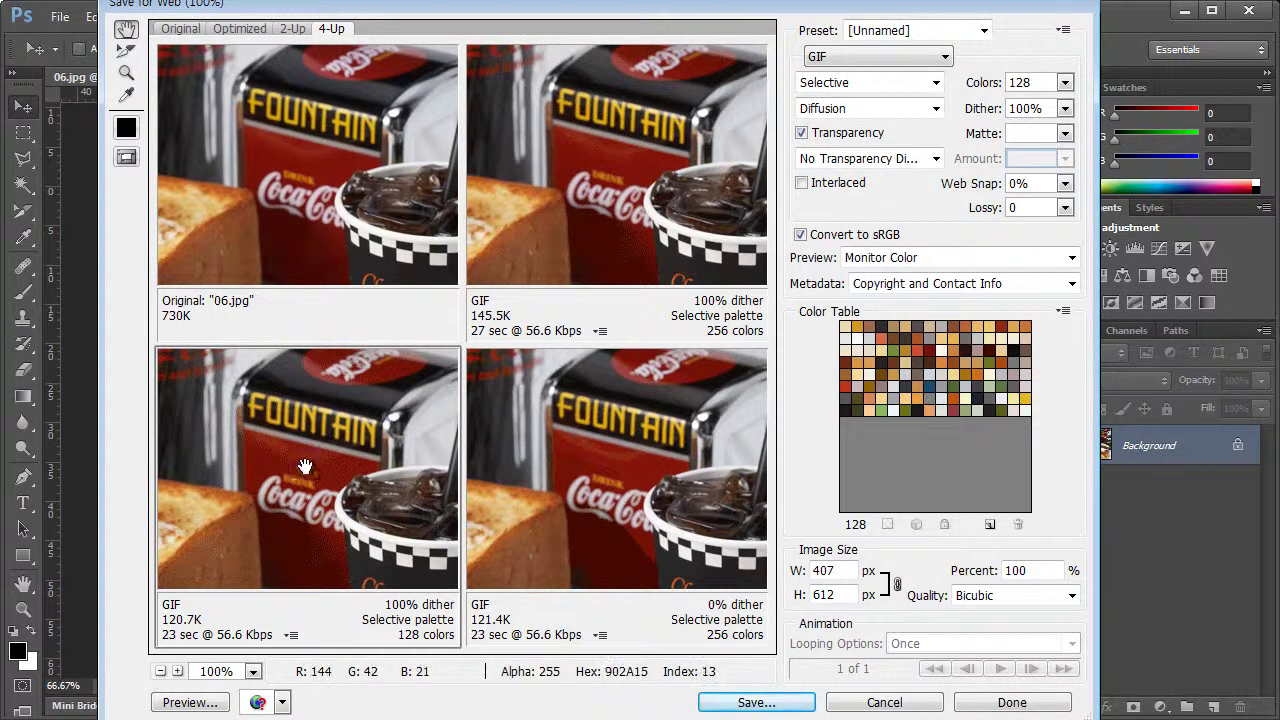
{"action": "left_click", "coordinate": [178, 671]}
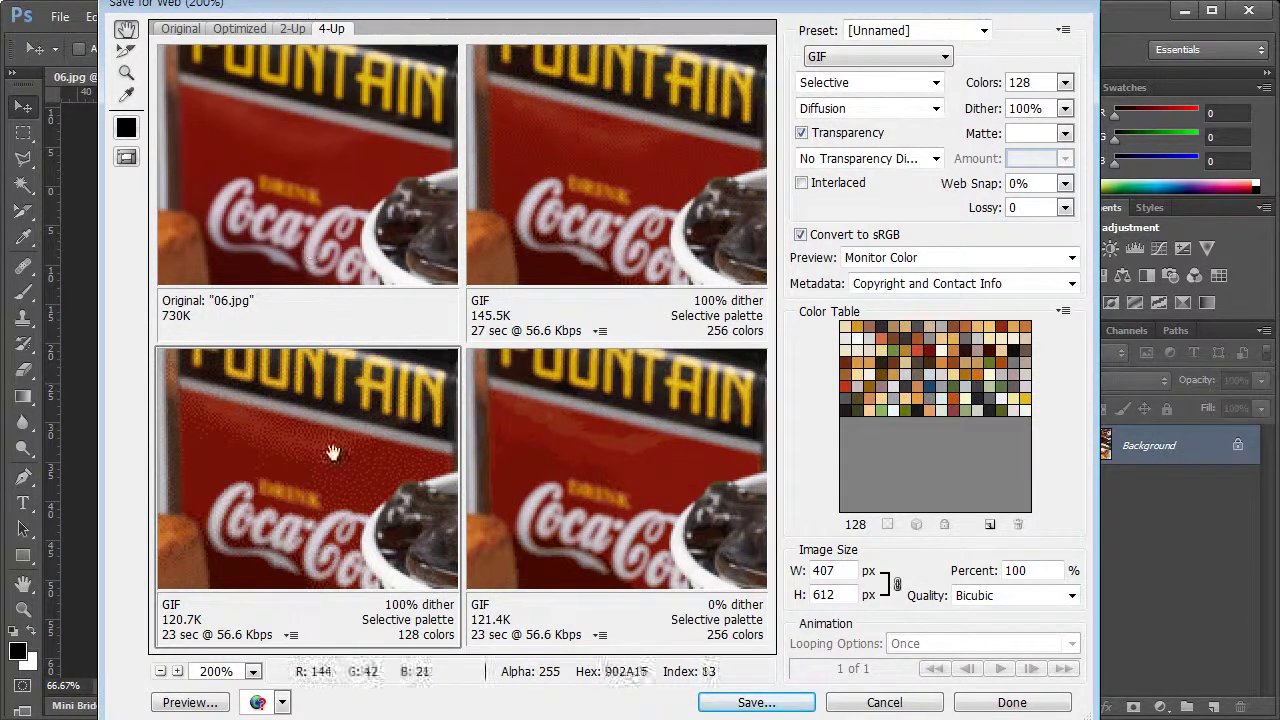
{"action": "key", "text": "Tab"}
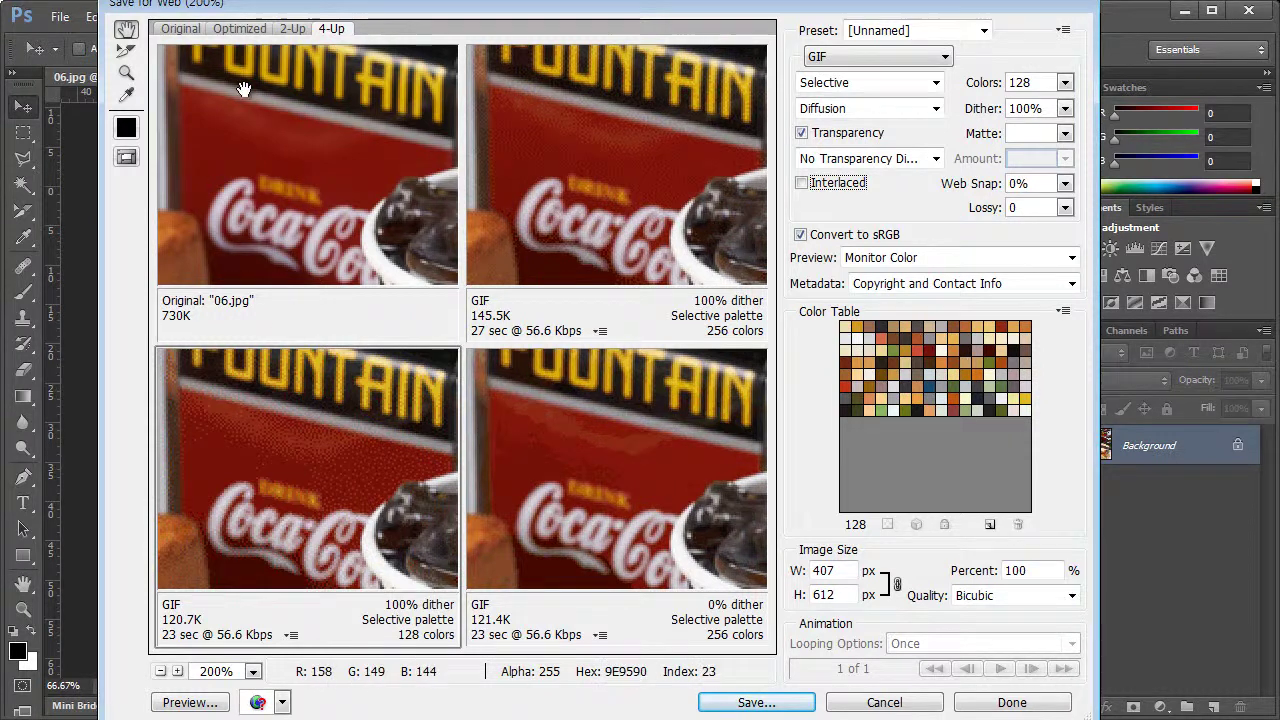
Change the 128-colour GIF pane to a Very High JPEG at quality 80 (105.1K)
{"action": "left_click", "coordinate": [860, 58]}
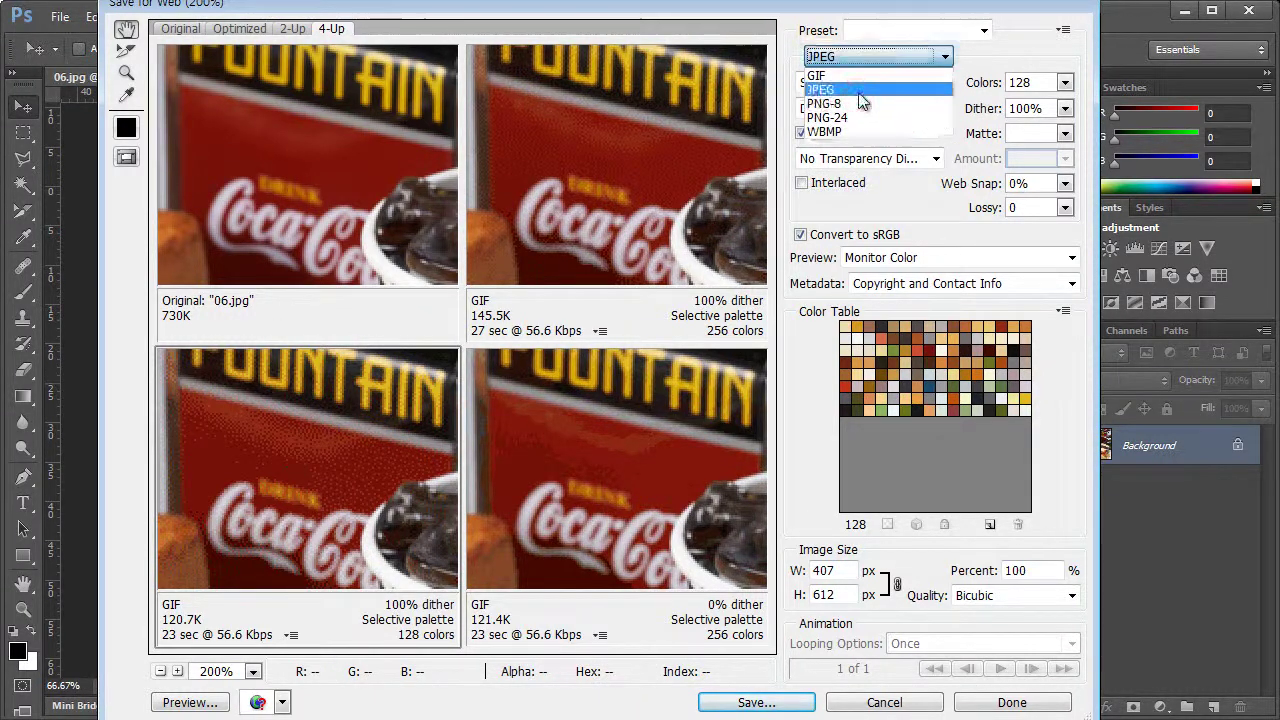
{"action": "left_click", "coordinate": [820, 89]}
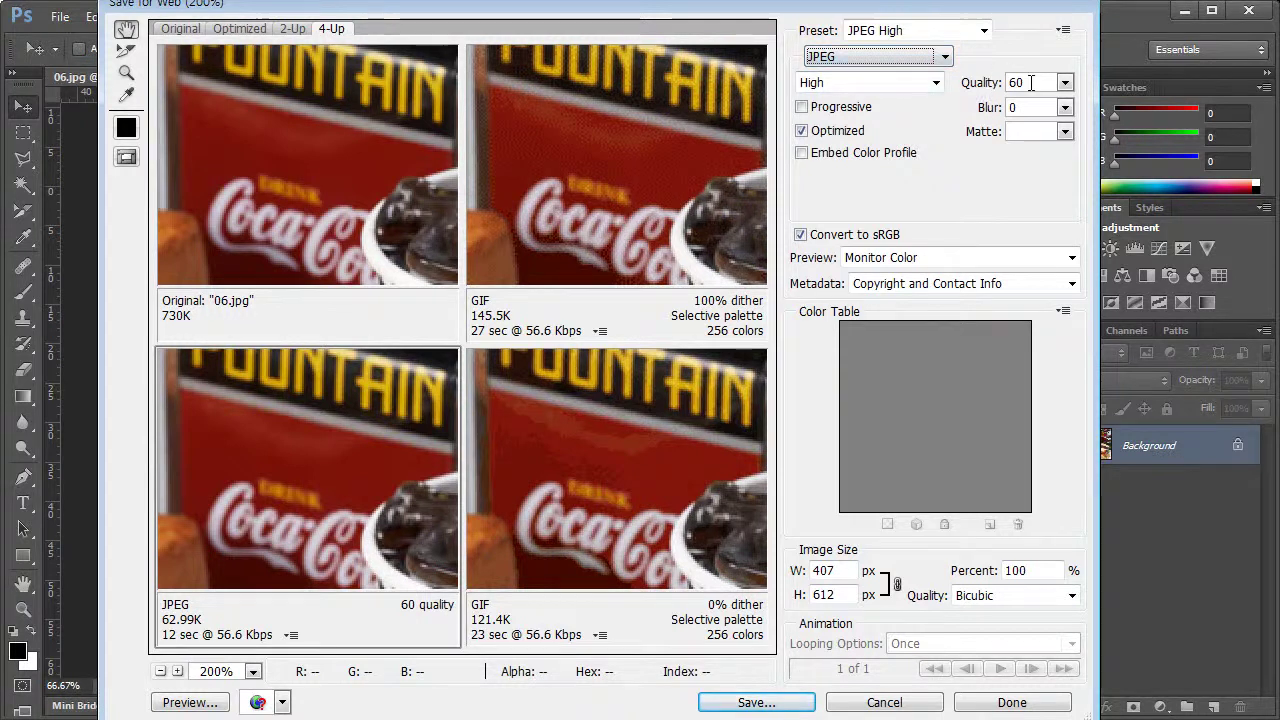
{"action": "left_click_drag", "start_coordinate": [1065, 83], "coordinate": [1047, 115]}
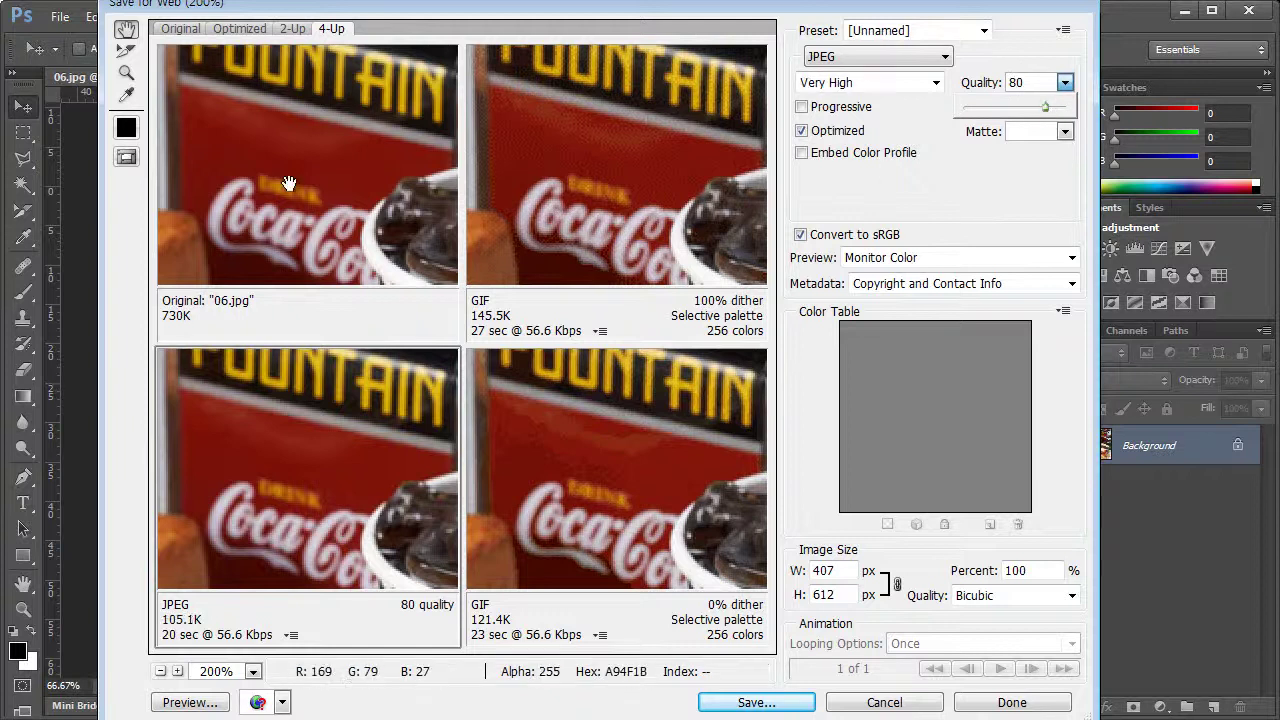
{"action": "left_click", "coordinate": [990, 220]}
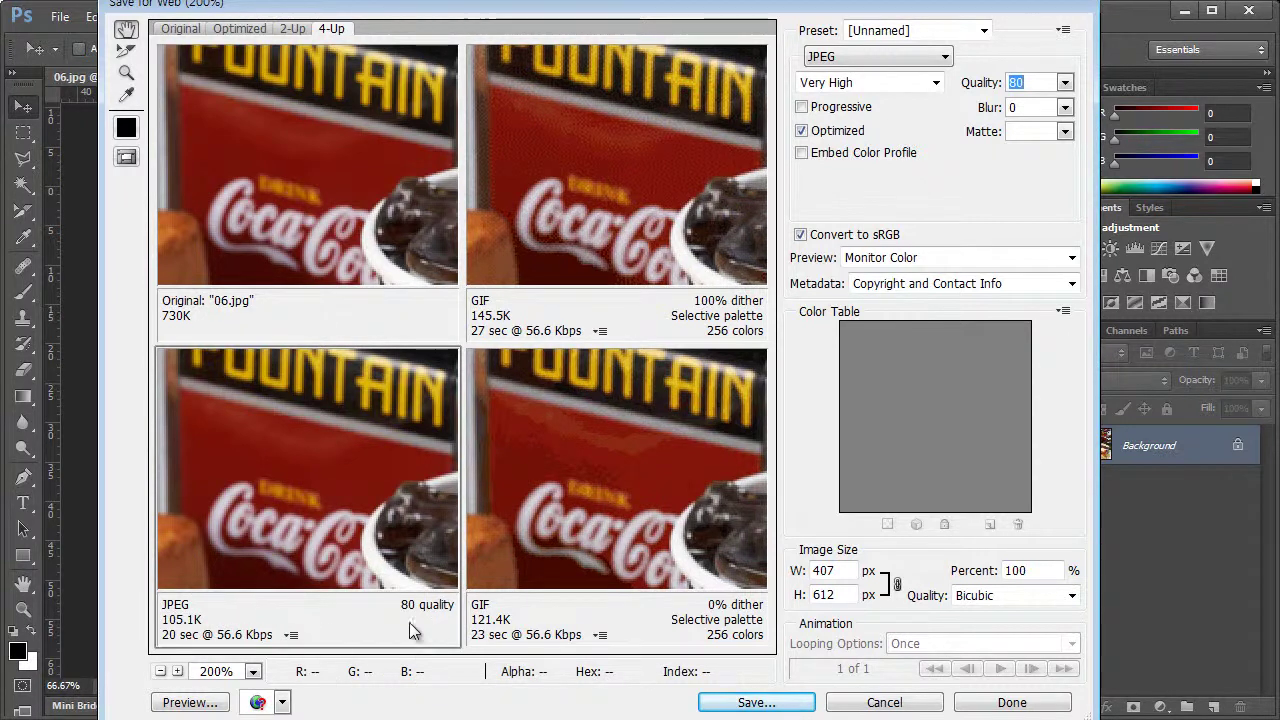
{"action": "left_click", "coordinate": [295, 460]}
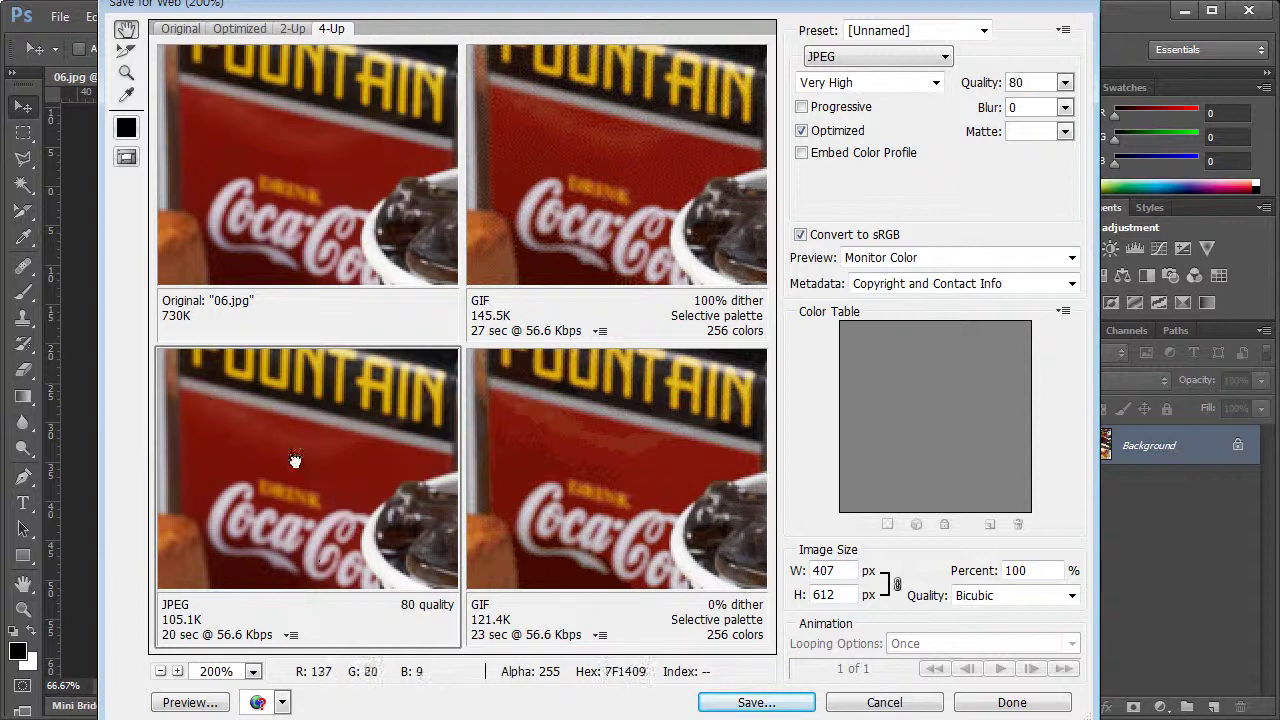
Save the optimized JPEG as 06ace in the 포토샵Sample folder
{"action": "left_click", "coordinate": [784, 708]}
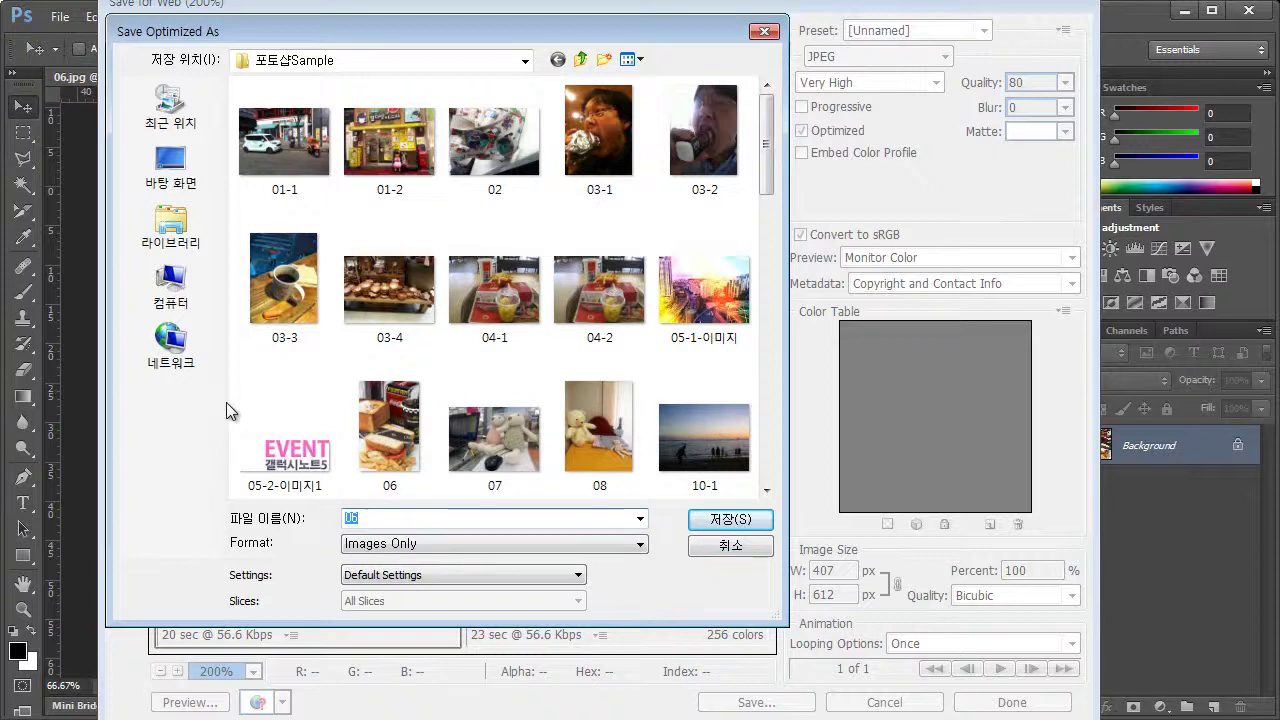
{"action": "left_click", "coordinate": [391, 519]}
{"action": "type", "text": "ace"}
{"action": "left_click", "coordinate": [718, 522]}
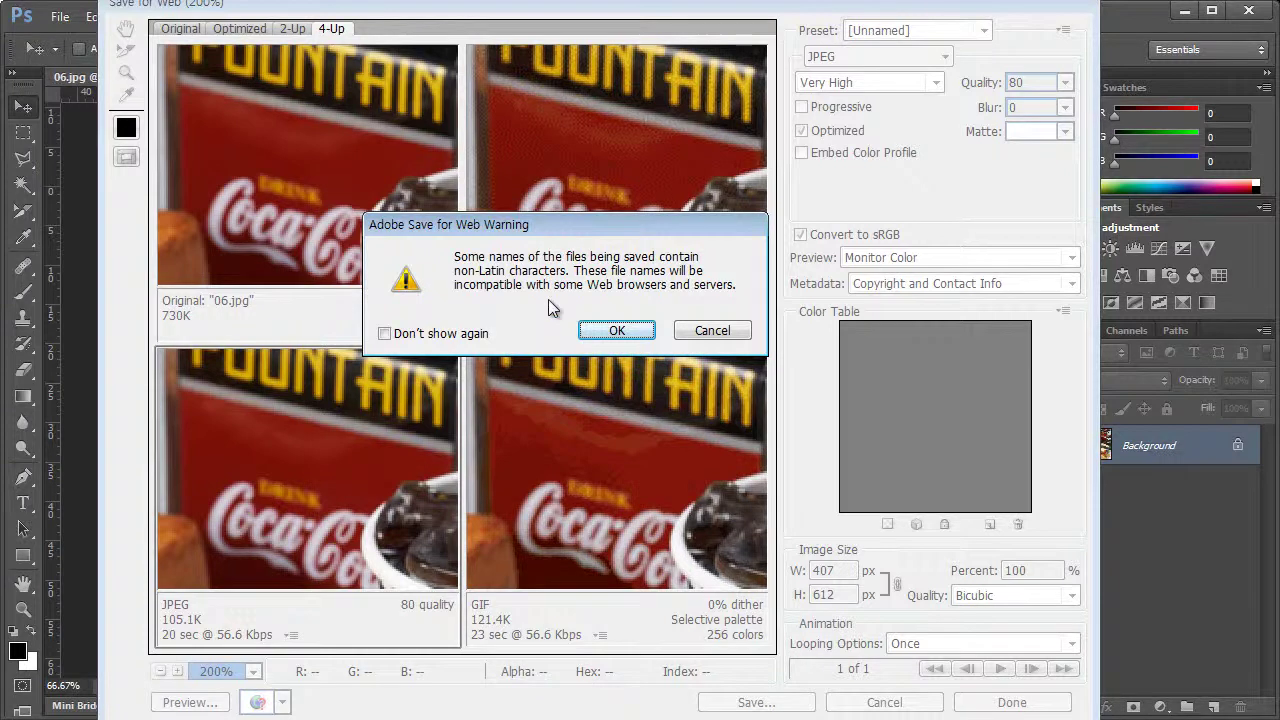
Dismiss the file-name warning, close 06.jpg without saving, and locate 06ace in the Open dialog
{"action": "left_click", "coordinate": [638, 330]}
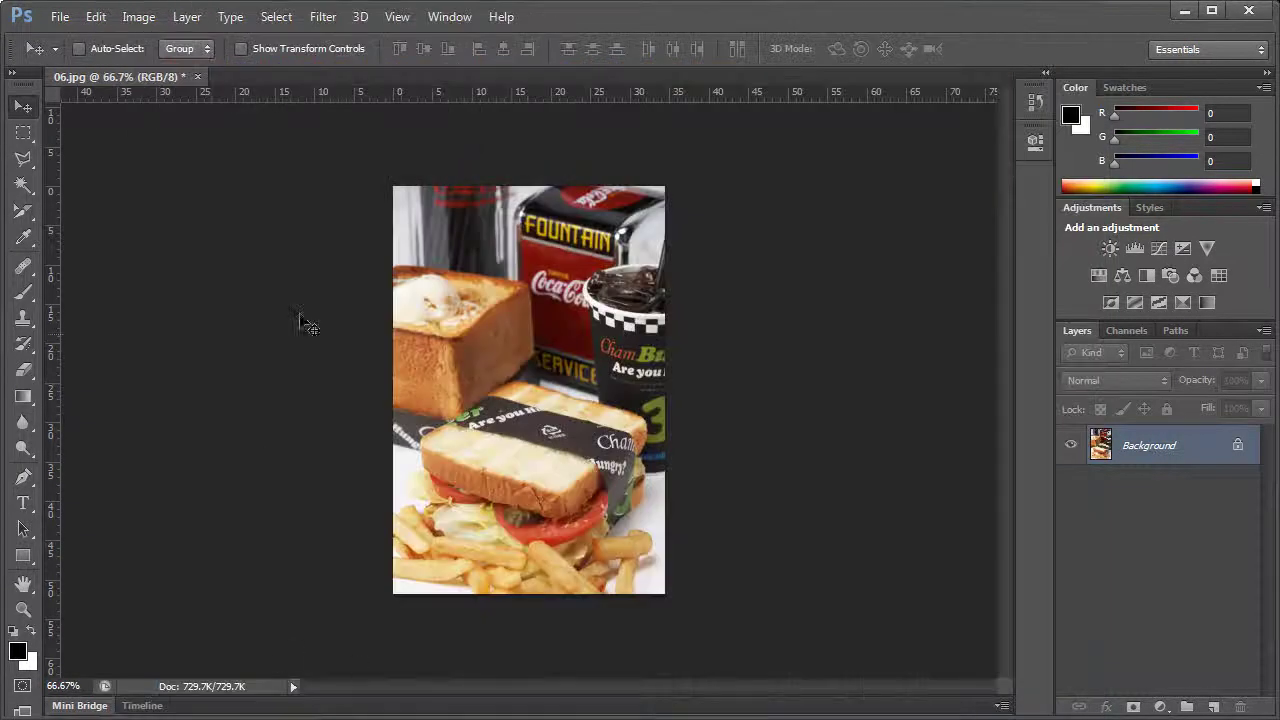
{"action": "left_click", "coordinate": [197, 77]}
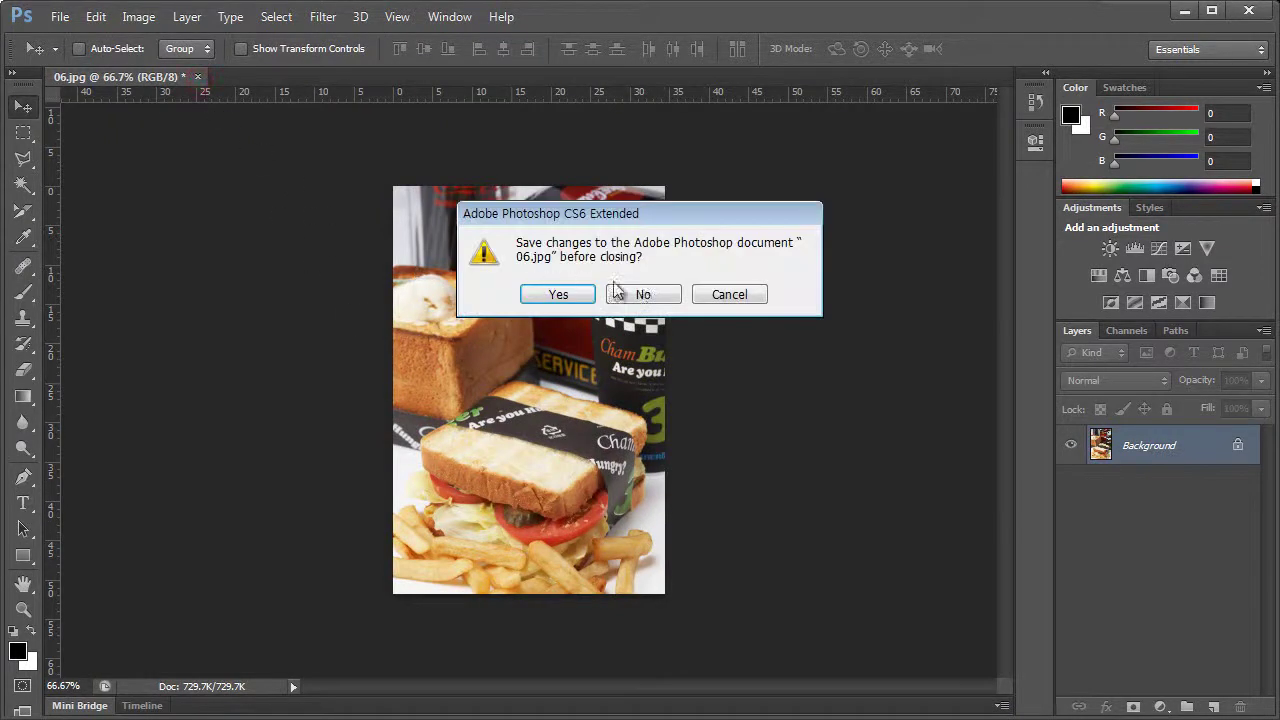
{"action": "left_click", "coordinate": [616, 290]}
{"action": "double_click", "coordinate": [472, 207]}
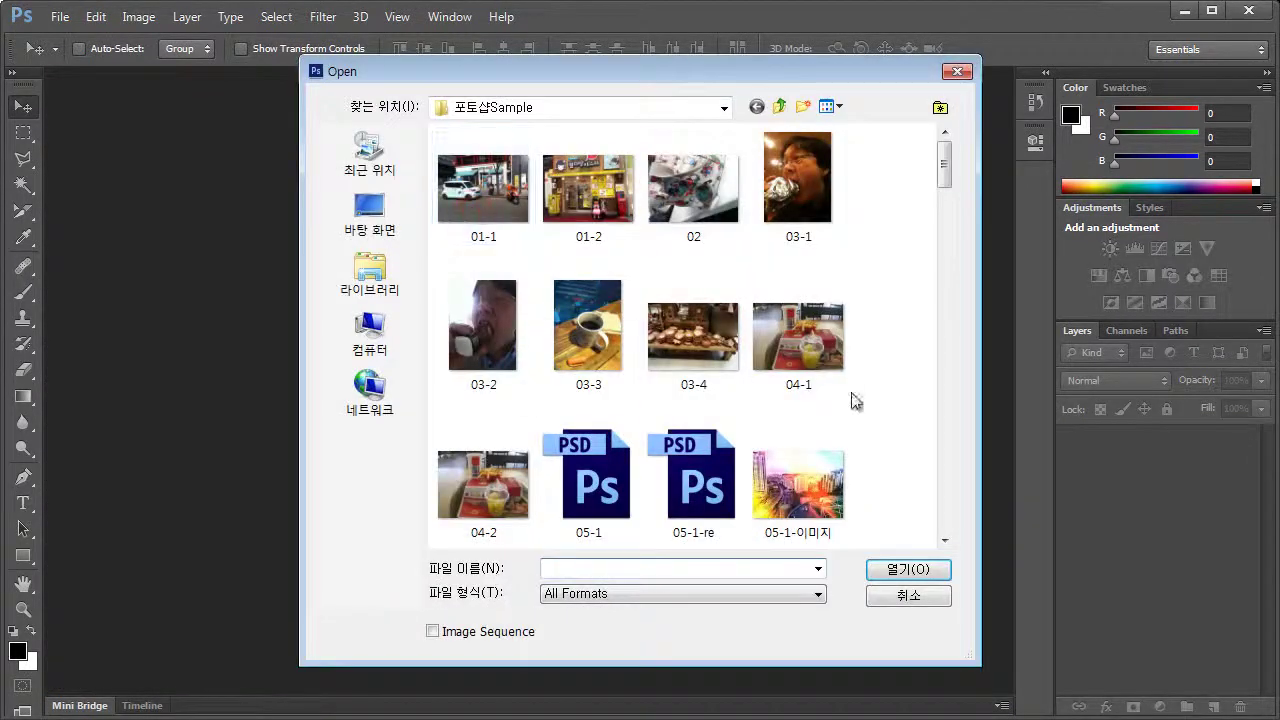
{"action": "scroll", "coordinate": [905, 400], "scroll_direction": "down", "scroll_amount": 3}
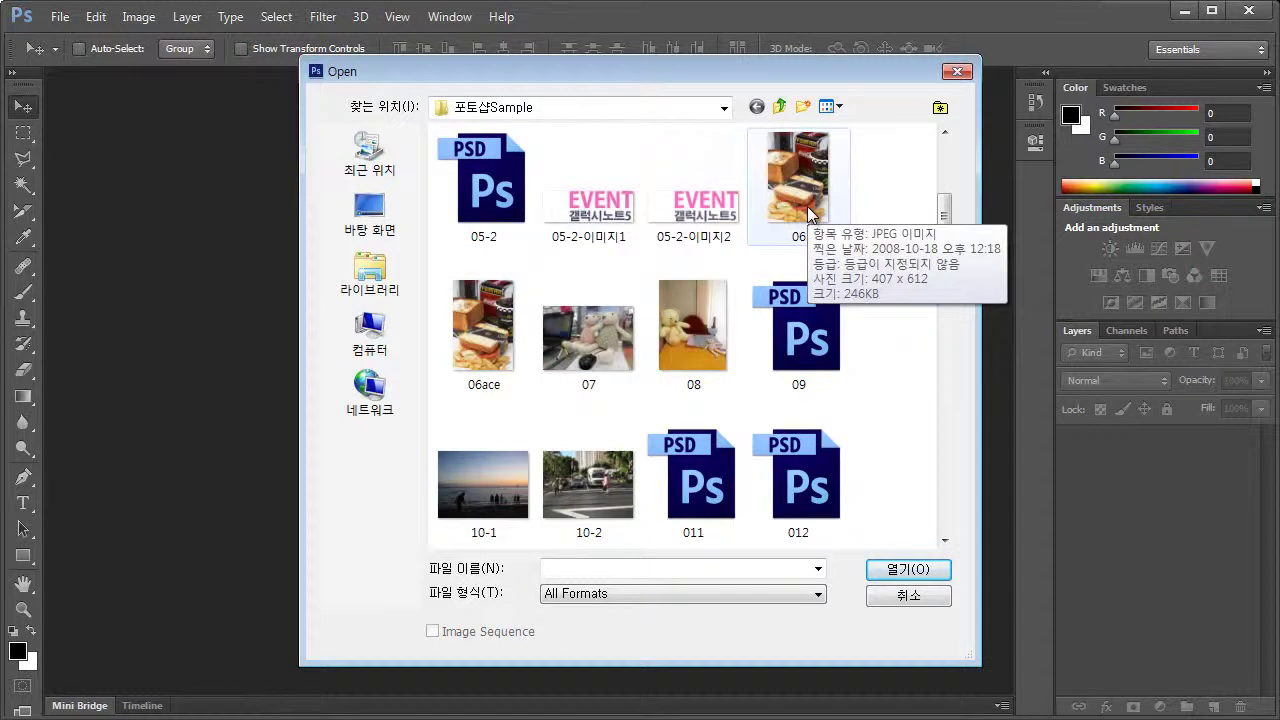